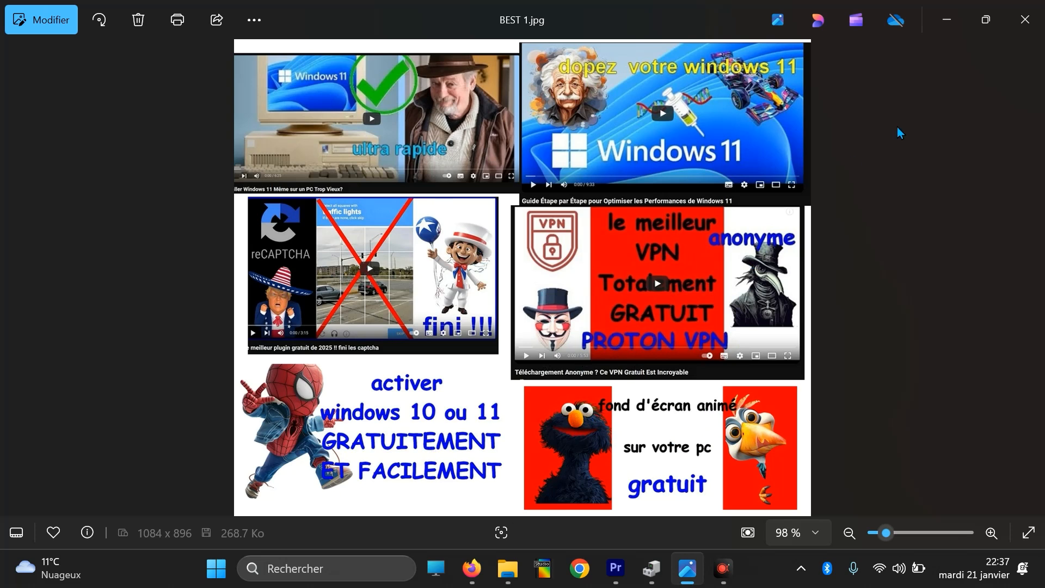
Minimise the image viewer and set the subscribed YouTube channel's notifications to Toutes
{"action": "left_click", "coordinate": [946, 20]}
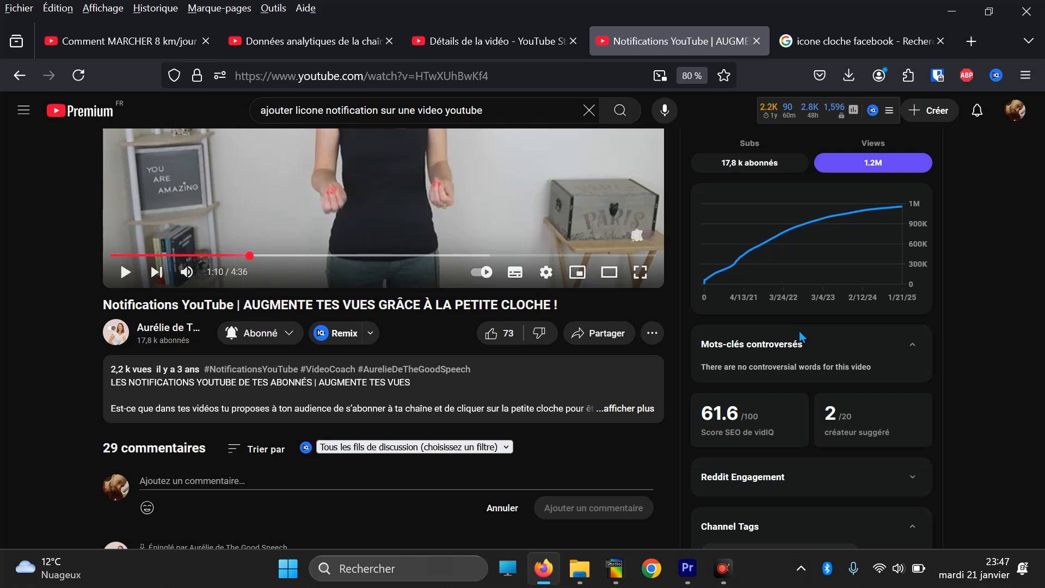
{"action": "left_click", "coordinate": [242, 340]}
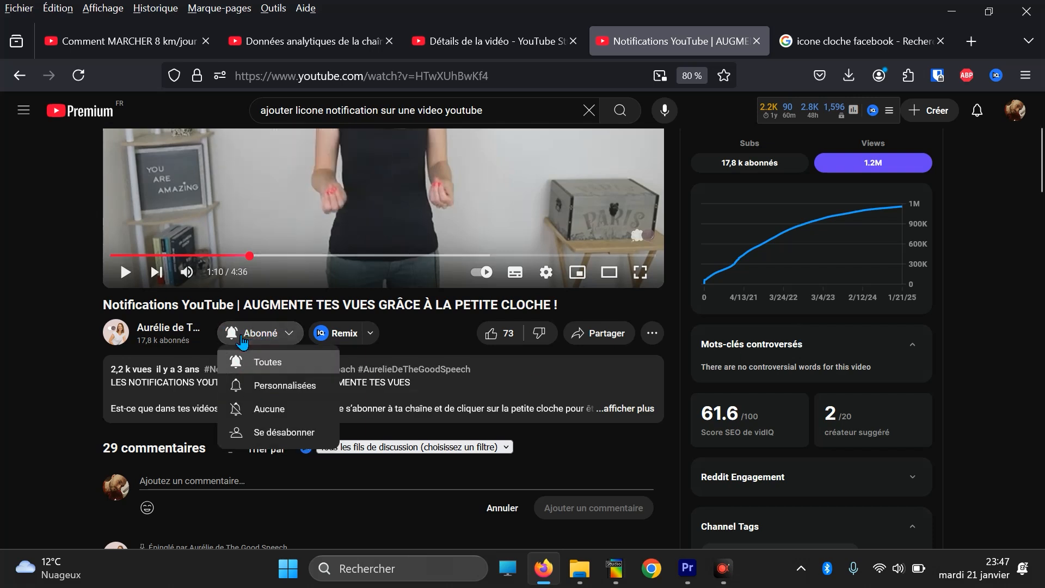
{"action": "left_click", "coordinate": [281, 369]}
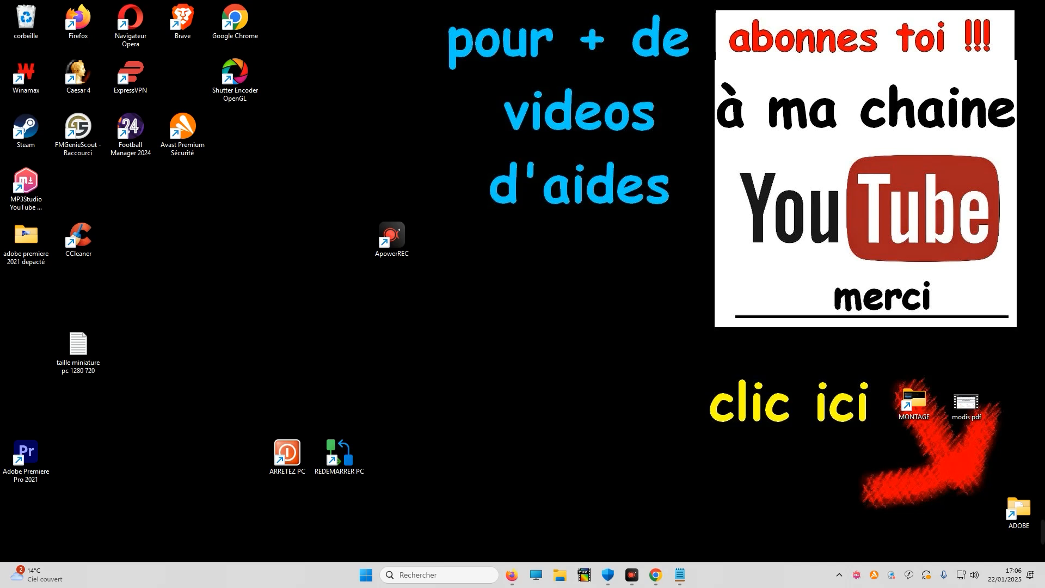
Open Firefox, search the web for "telecharger windows 11" and open Microsoft's Télécharger Windows 11 page
{"action": "left_click", "coordinate": [512, 575]}
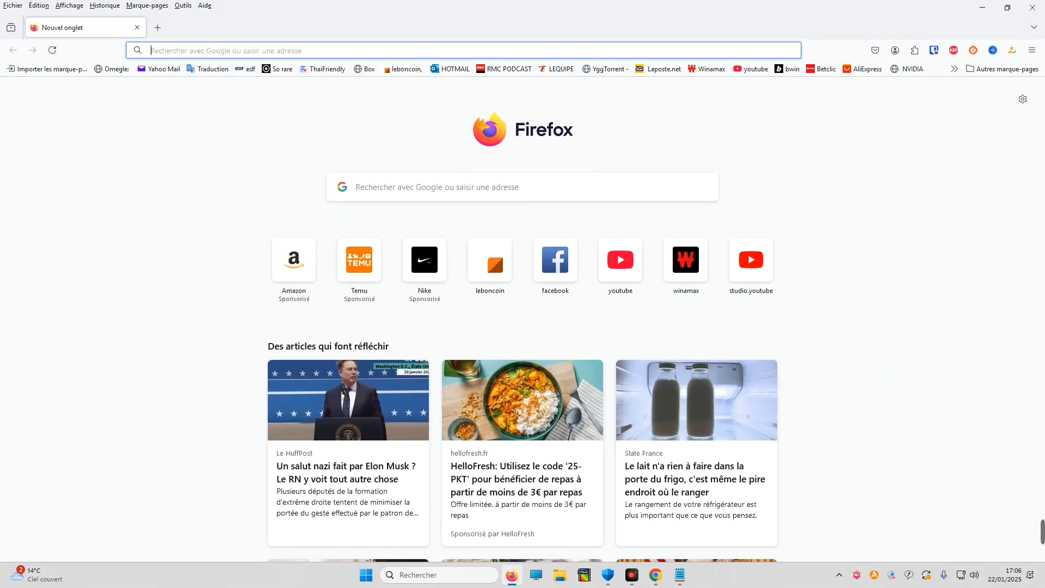
{"action": "left_click", "coordinate": [425, 195]}
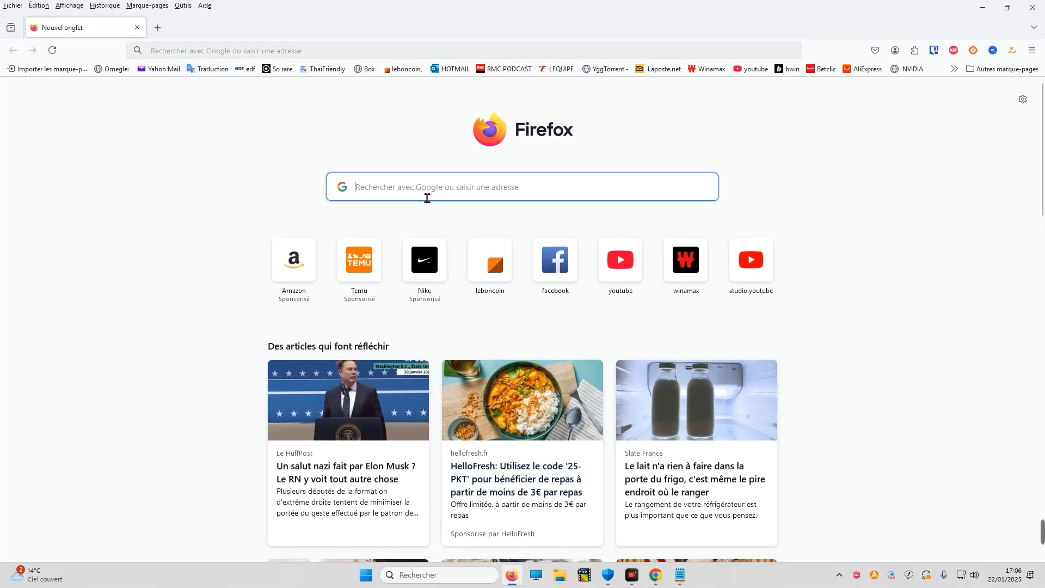
{"action": "type", "text": "telec"}
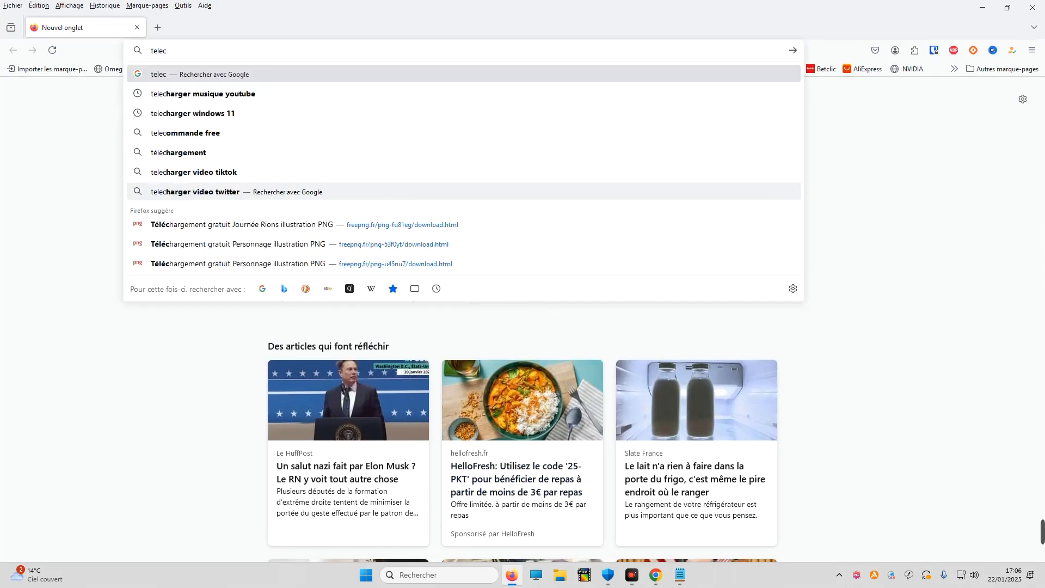
{"action": "type", "text": "harger wi"}
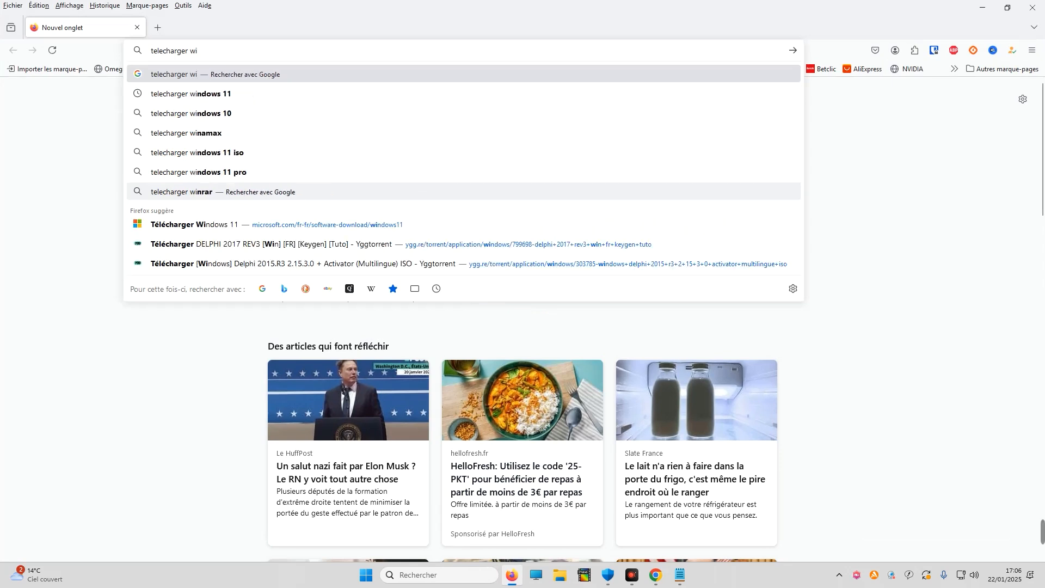
{"action": "type", "text": "ndows 11"}
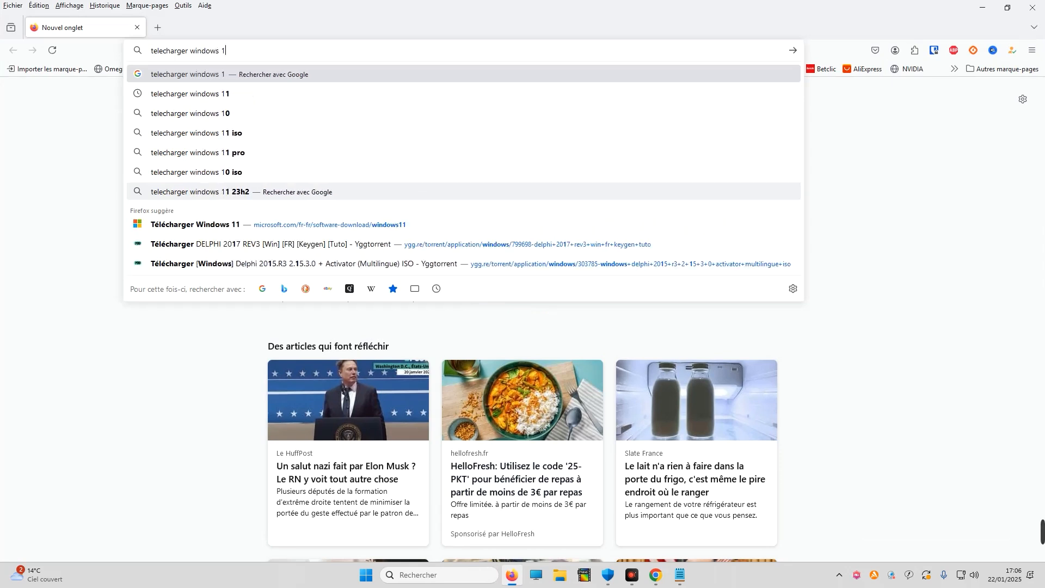
{"action": "key", "text": "Return"}
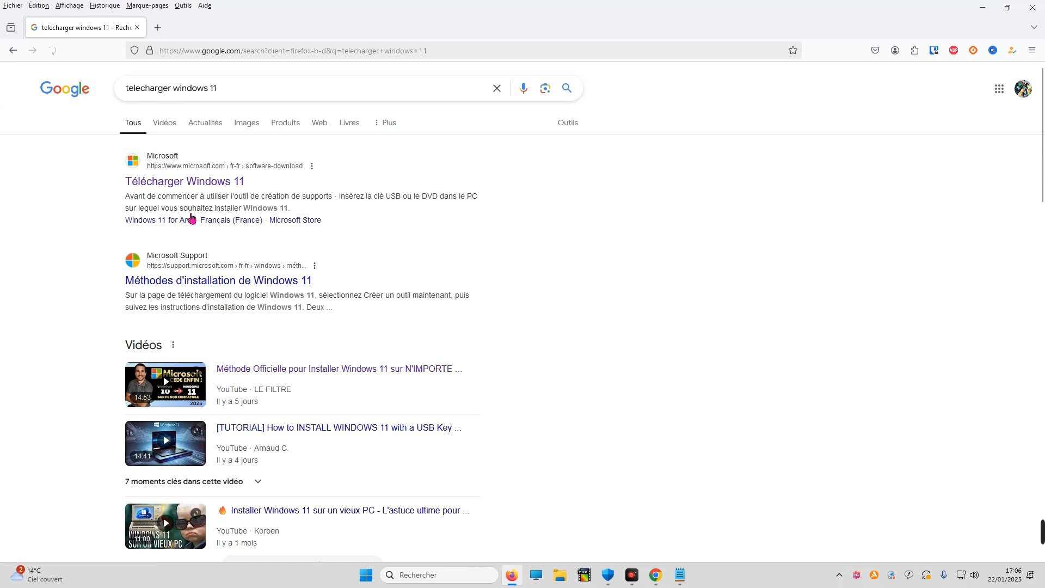
{"action": "left_click", "coordinate": [187, 182]}
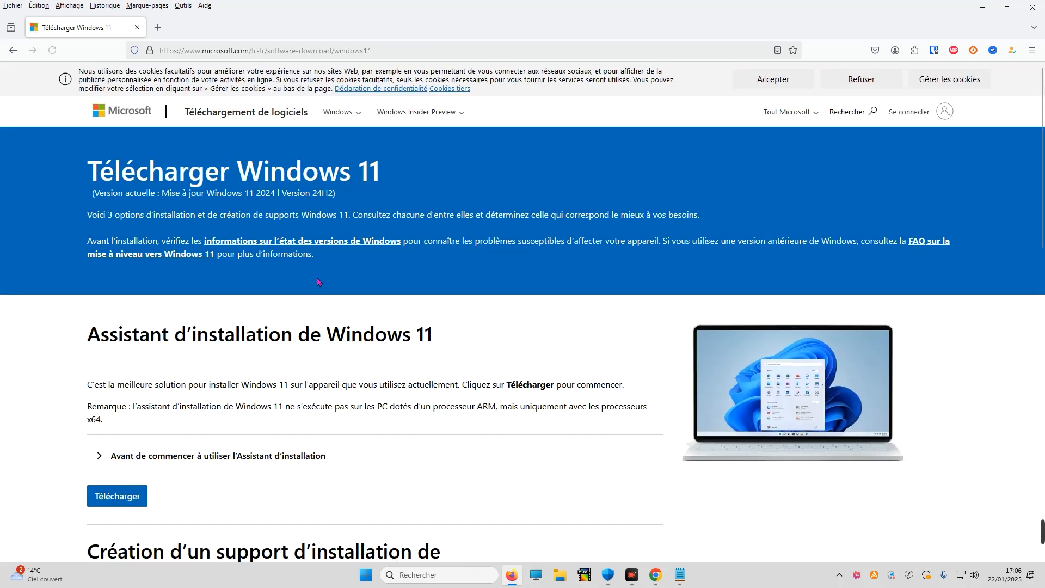
Choose Windows 11 (ISO édition multiple pour les appareils x64) as the disk image and submit the download request
{"action": "scroll", "coordinate": [317, 281], "scroll_direction": "down", "scroll_amount": 12}
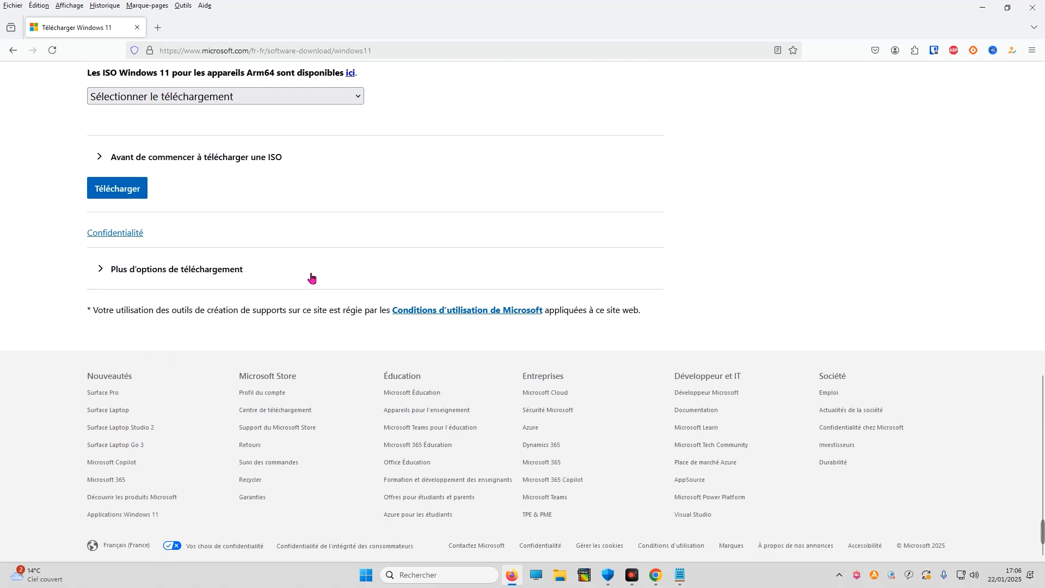
{"action": "scroll", "coordinate": [307, 278], "scroll_direction": "up", "scroll_amount": 3}
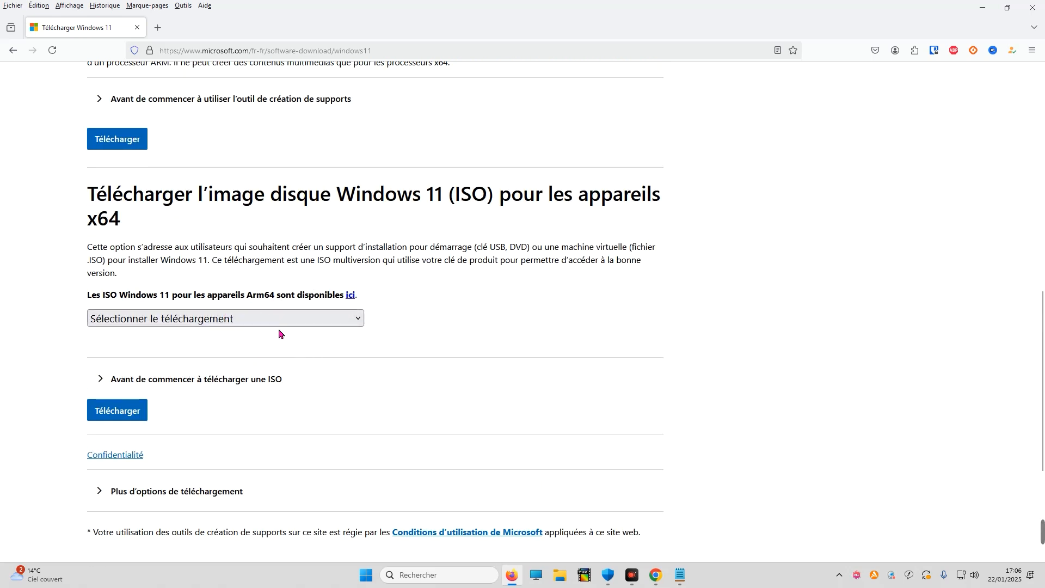
{"action": "left_click", "coordinate": [245, 319]}
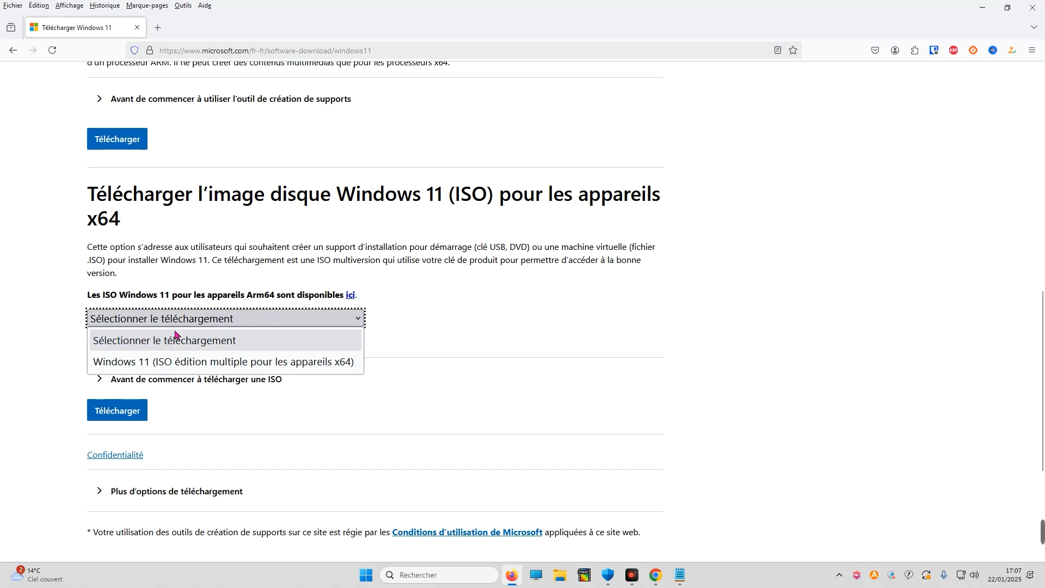
{"action": "left_click", "coordinate": [181, 362]}
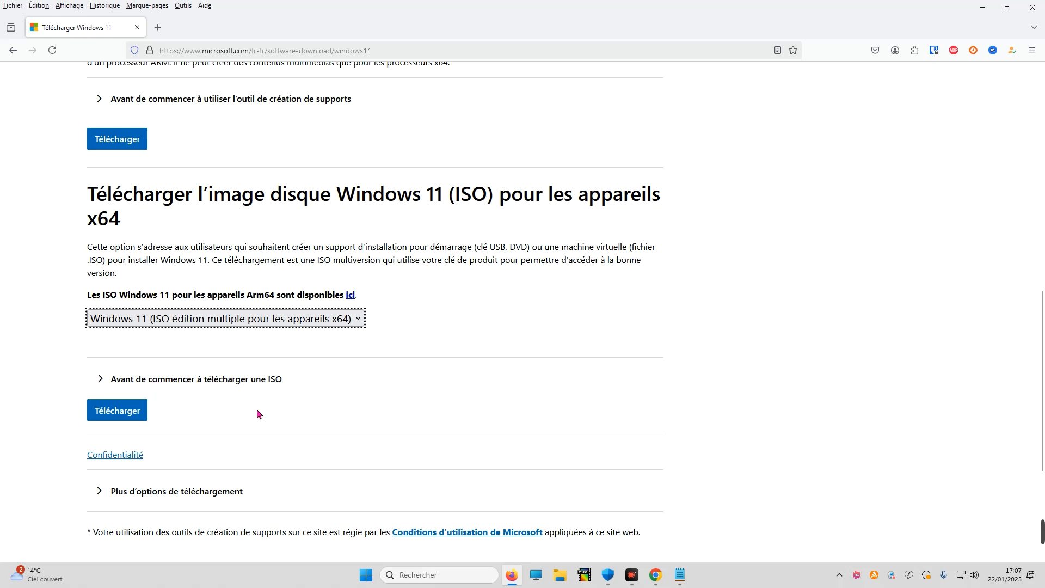
{"action": "left_click", "coordinate": [135, 413]}
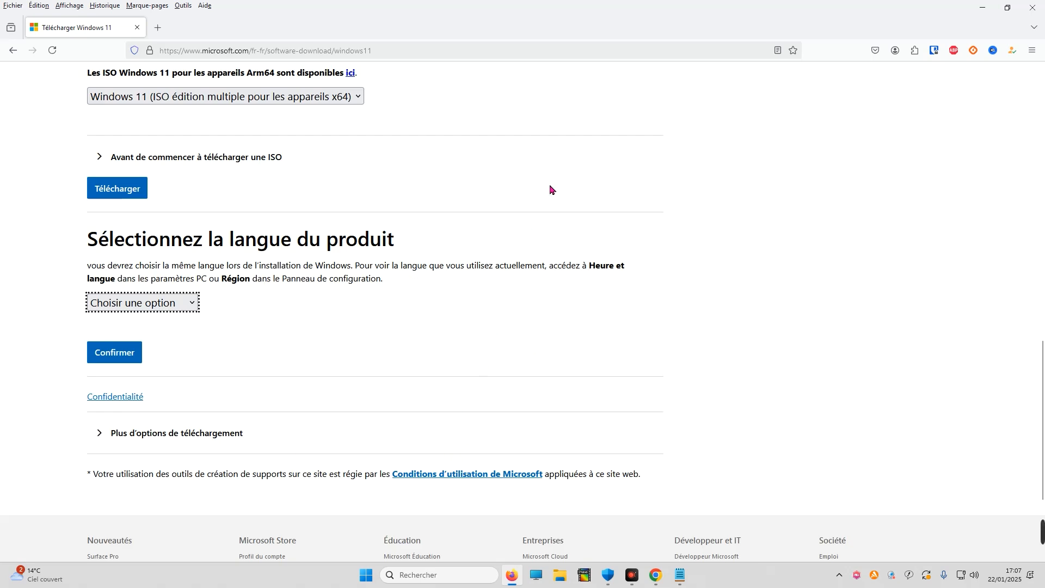
Set the product language to Français and confirm it
{"action": "left_click", "coordinate": [157, 302]}
{"action": "scroll", "coordinate": [156, 381], "scroll_direction": "down", "scroll_amount": 8}
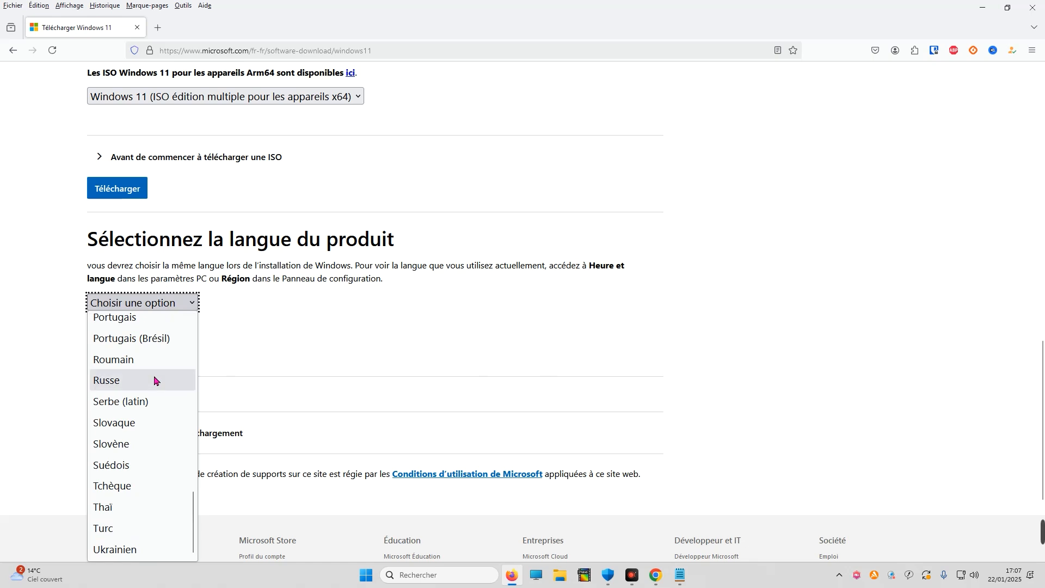
{"action": "scroll", "coordinate": [157, 392], "scroll_direction": "up", "scroll_amount": 6}
{"action": "scroll", "coordinate": [157, 402], "scroll_direction": "up", "scroll_amount": 2}
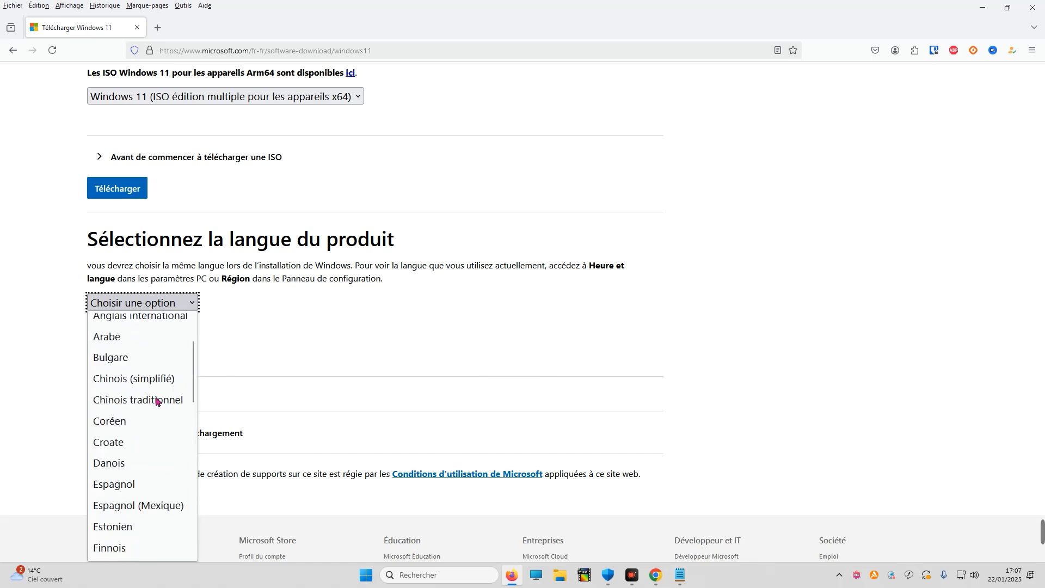
{"action": "scroll", "coordinate": [147, 427], "scroll_direction": "down", "scroll_amount": 4}
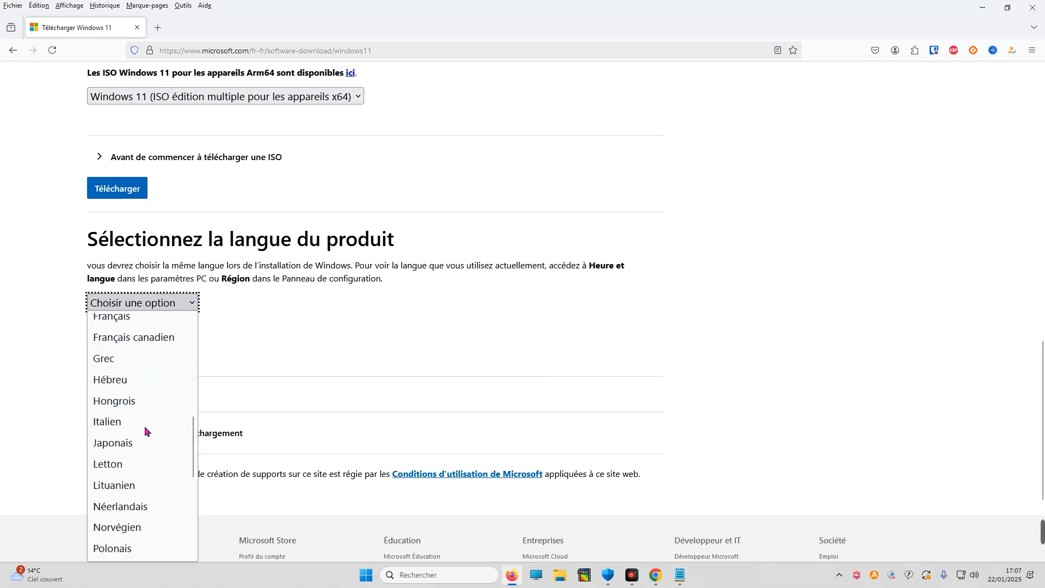
{"action": "scroll", "coordinate": [145, 431], "scroll_direction": "up", "scroll_amount": 2}
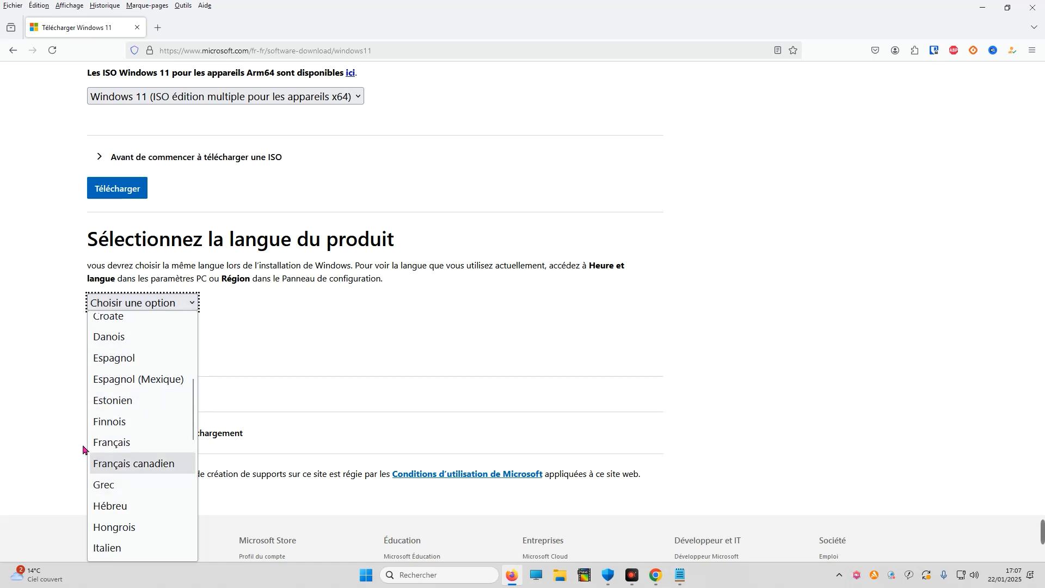
{"action": "left_click", "coordinate": [132, 445]}
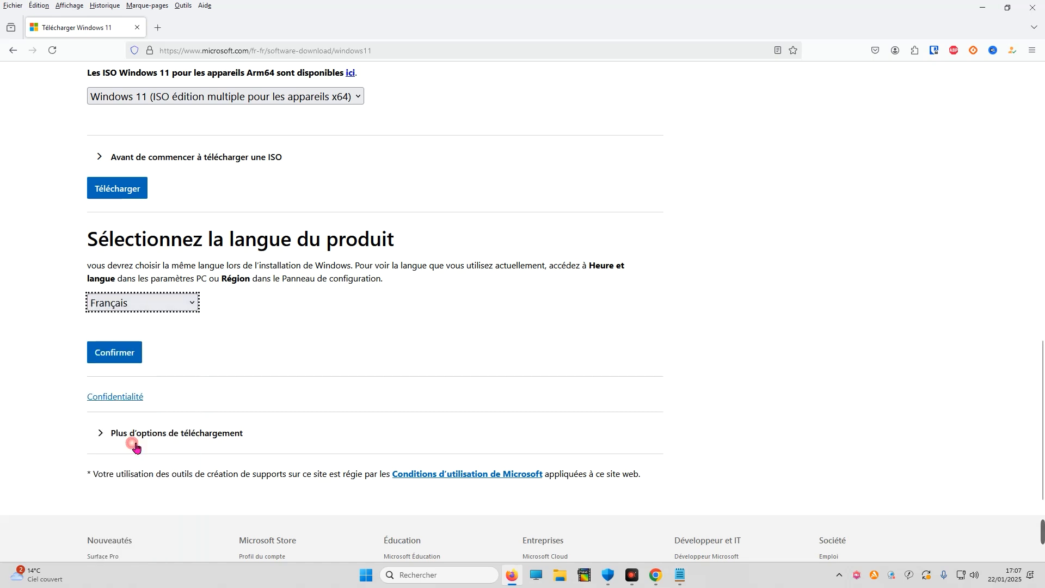
{"action": "left_click", "coordinate": [131, 358]}
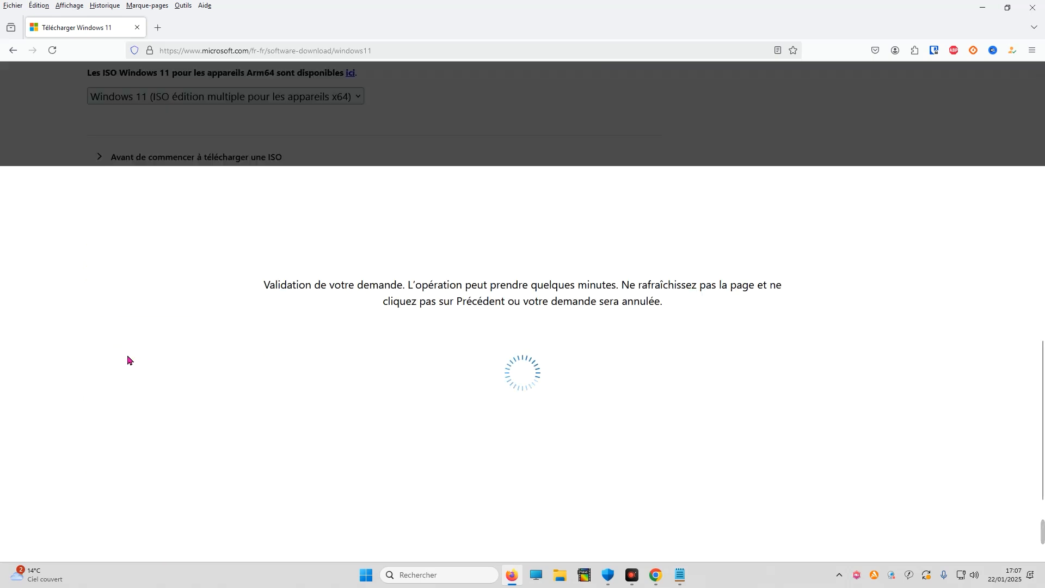
Start the 64-bit download of the French Windows 11 ISO
{"action": "scroll", "coordinate": [128, 360], "scroll_direction": "down", "scroll_amount": 3}
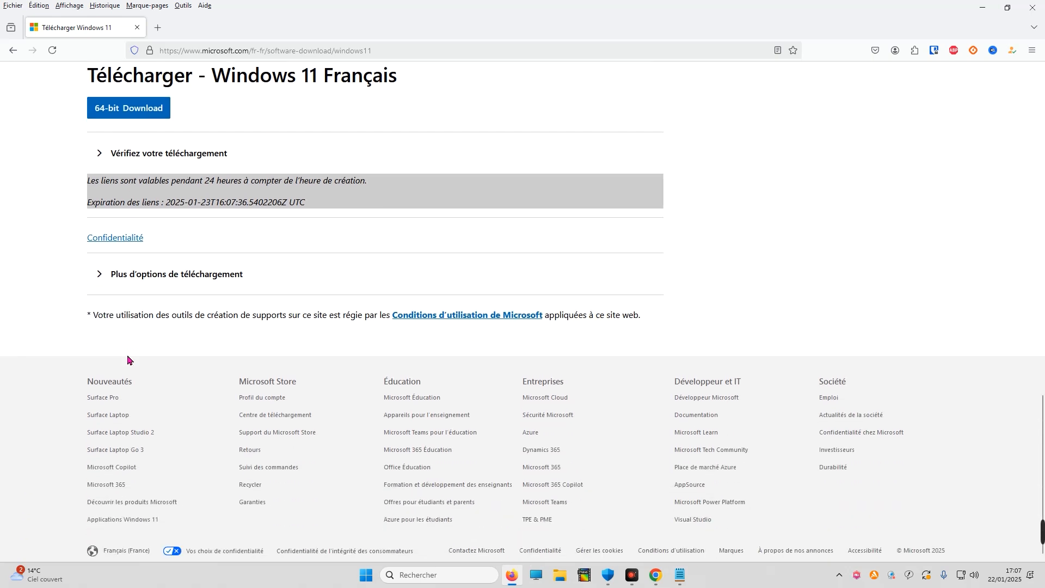
{"action": "scroll", "coordinate": [187, 350], "scroll_direction": "up", "scroll_amount": 3}
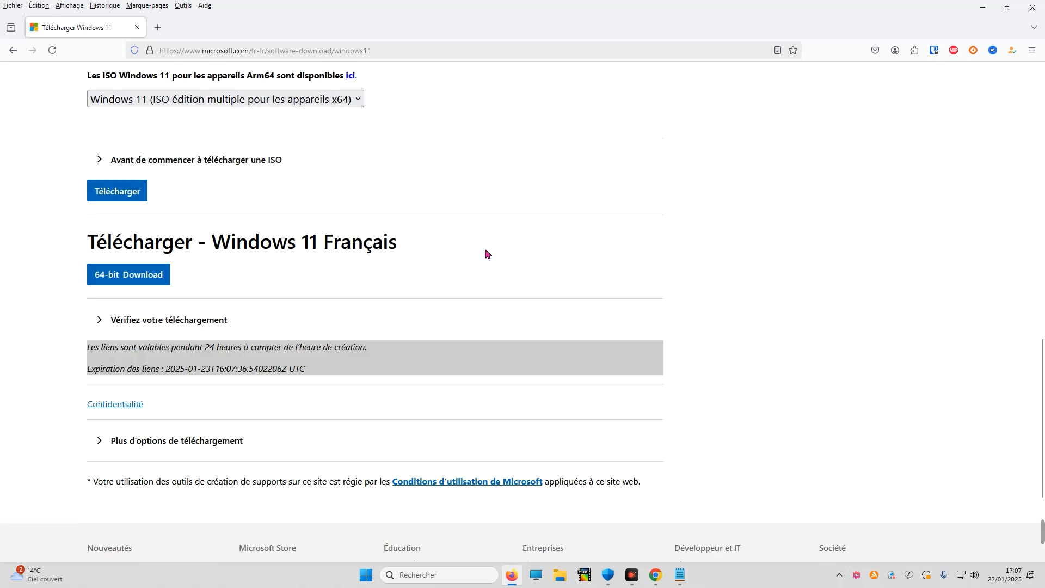
{"action": "left_click", "coordinate": [140, 281]}
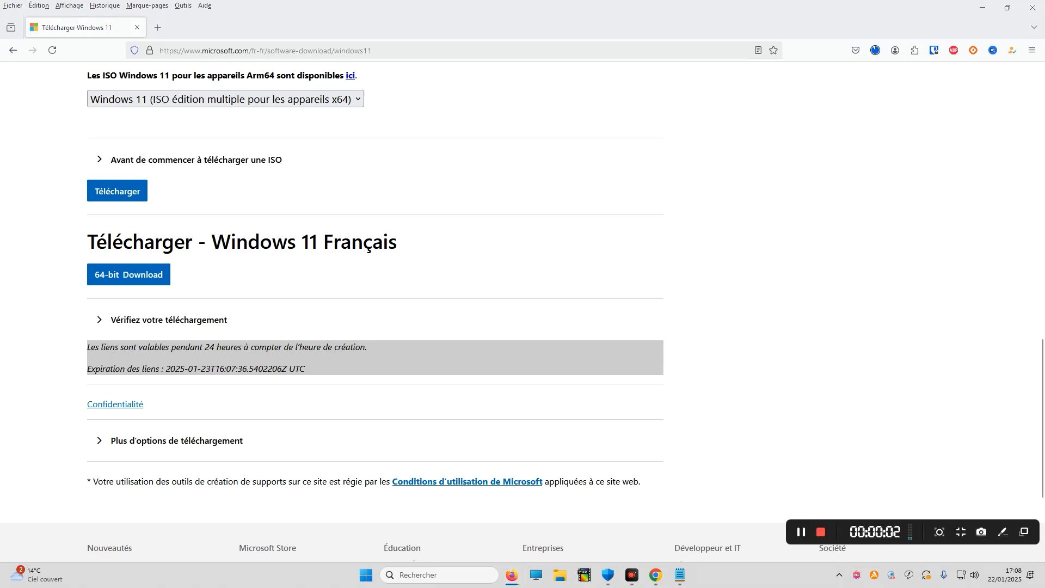
Search for "rufus" in a new browser tab and open the official rufus.ie website
{"action": "left_click", "coordinate": [158, 27]}
{"action": "left_click", "coordinate": [407, 189]}
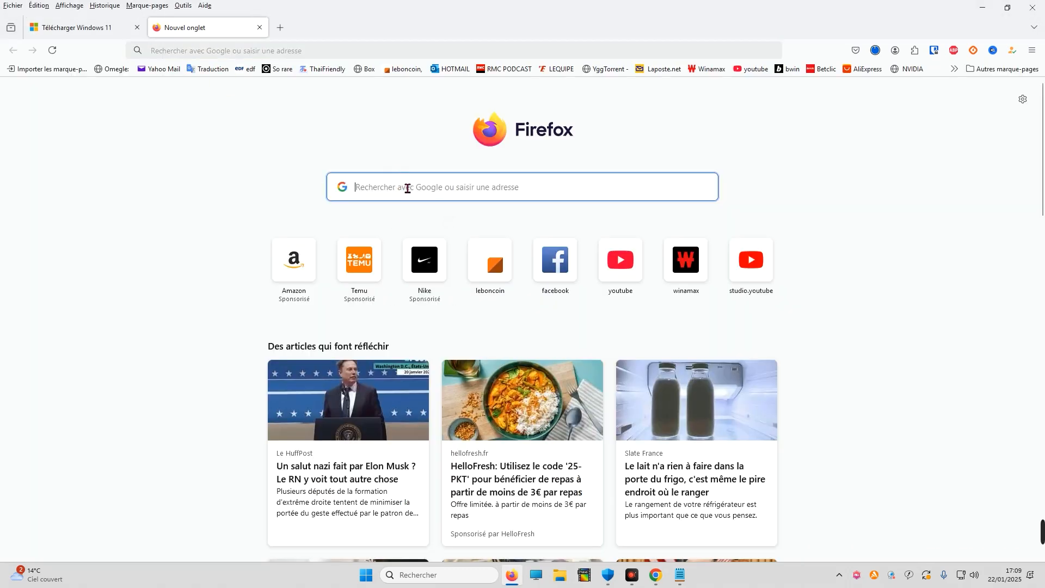
{"action": "type", "text": "rufus"}
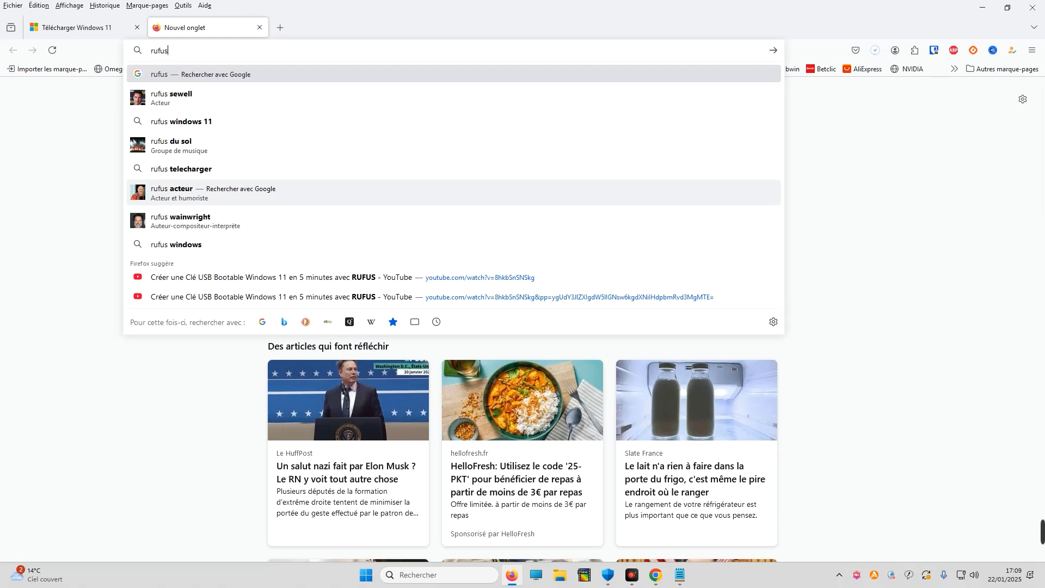
{"action": "key", "text": "Return"}
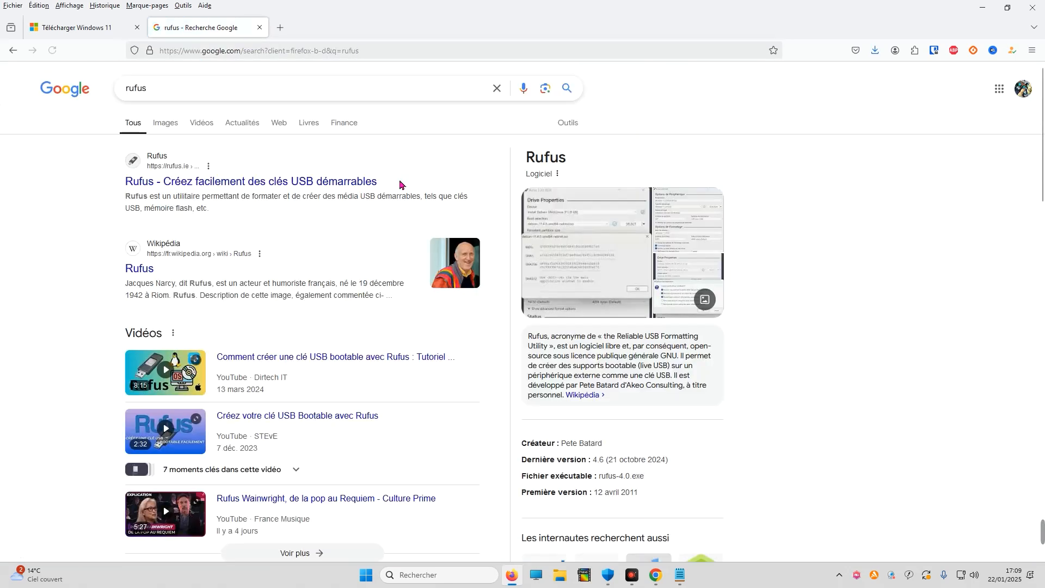
{"action": "left_click", "coordinate": [208, 187]}
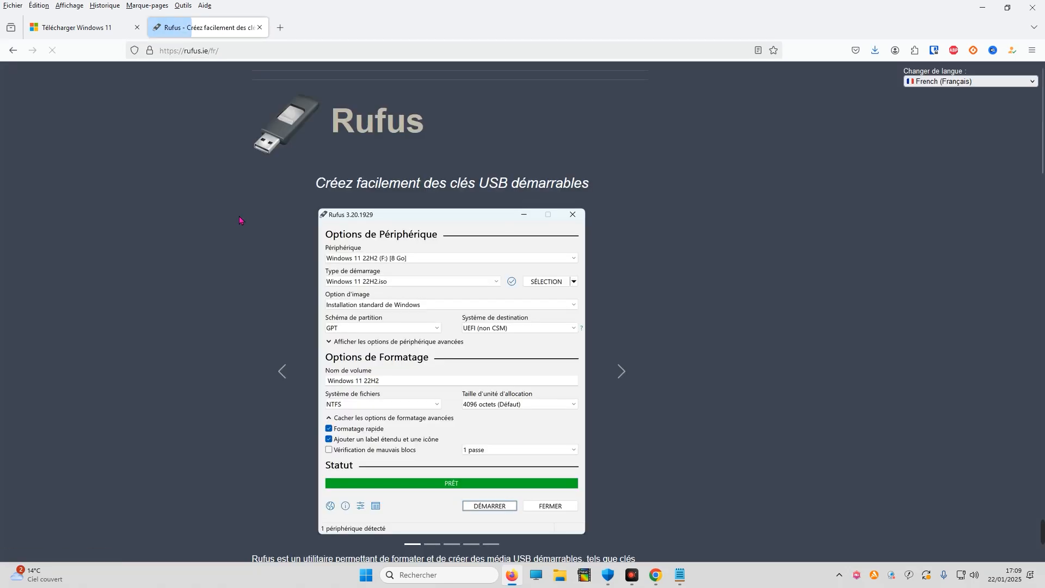
Download the portable Windows x64 version of Rufus, rufus-4.6p.exe
{"action": "scroll", "coordinate": [549, 264], "scroll_direction": "down", "scroll_amount": 4}
{"action": "scroll", "coordinate": [546, 271], "scroll_direction": "down", "scroll_amount": 4}
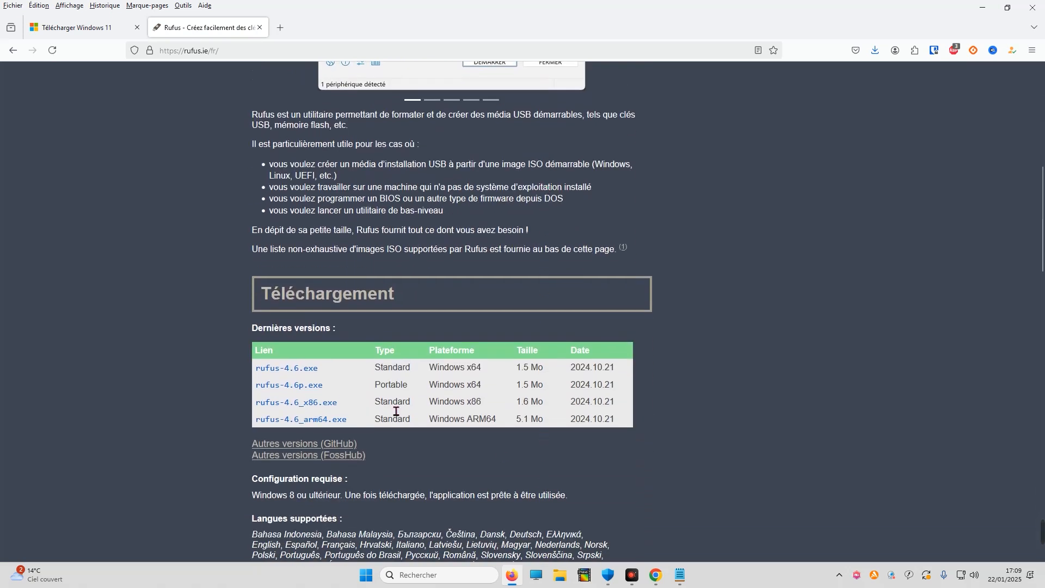
{"action": "left_click", "coordinate": [292, 389]}
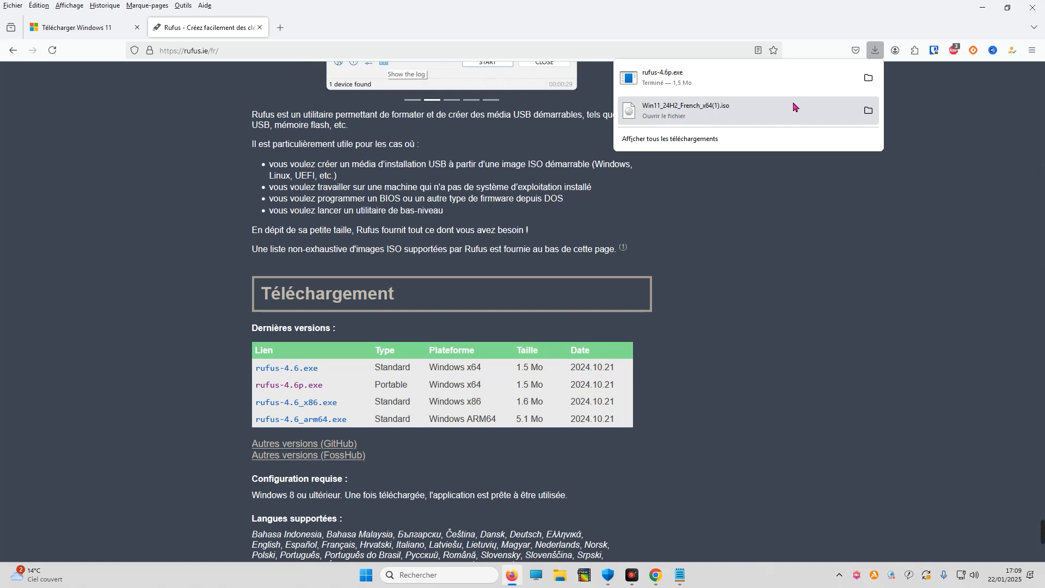
Run the downloaded rufus-4.6p from its folder and decline the online update check
{"action": "left_click", "coordinate": [869, 79]}
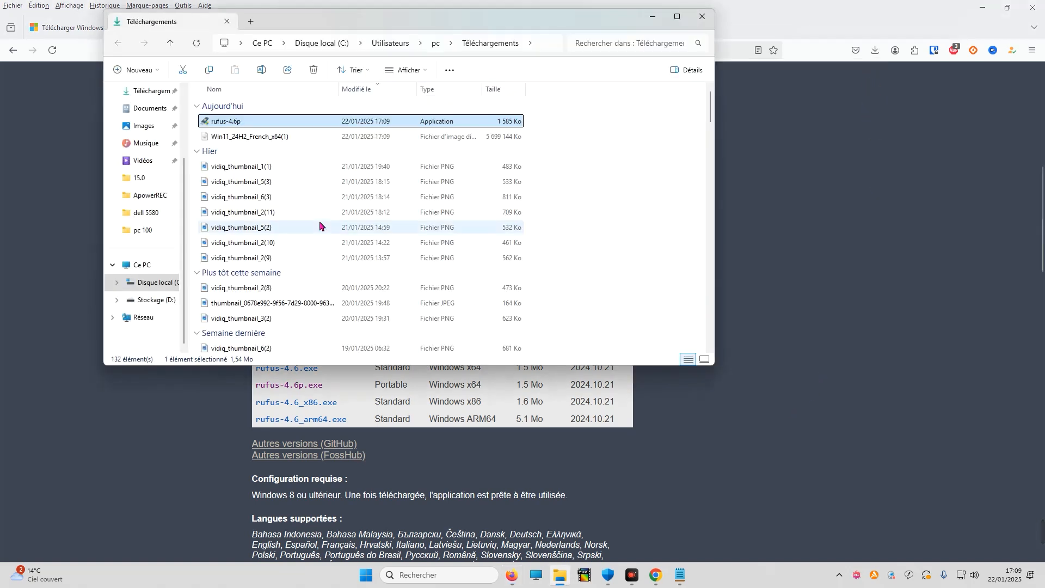
{"action": "double_click", "coordinate": [235, 126]}
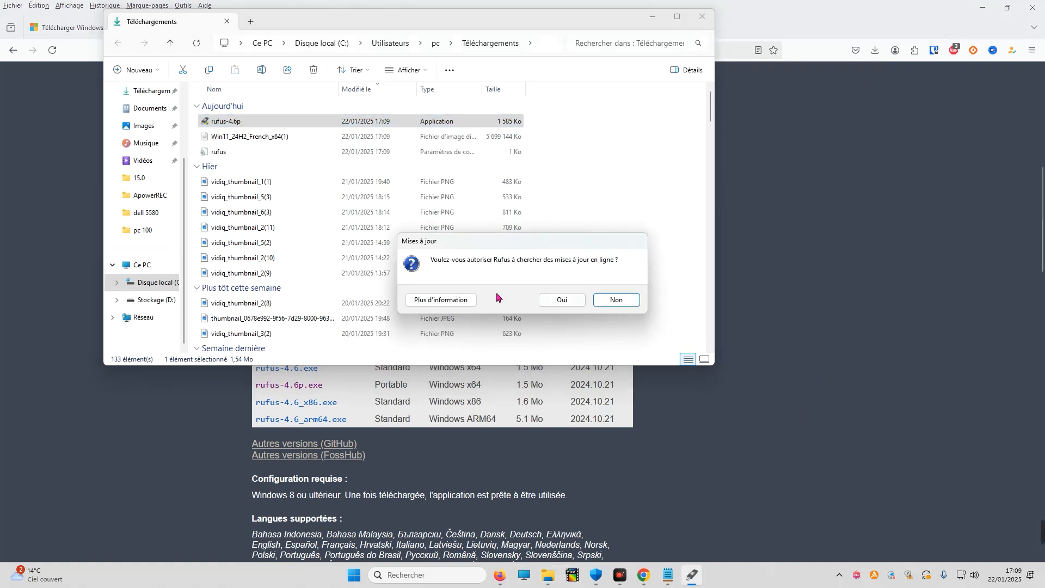
{"action": "left_click", "coordinate": [604, 303]}
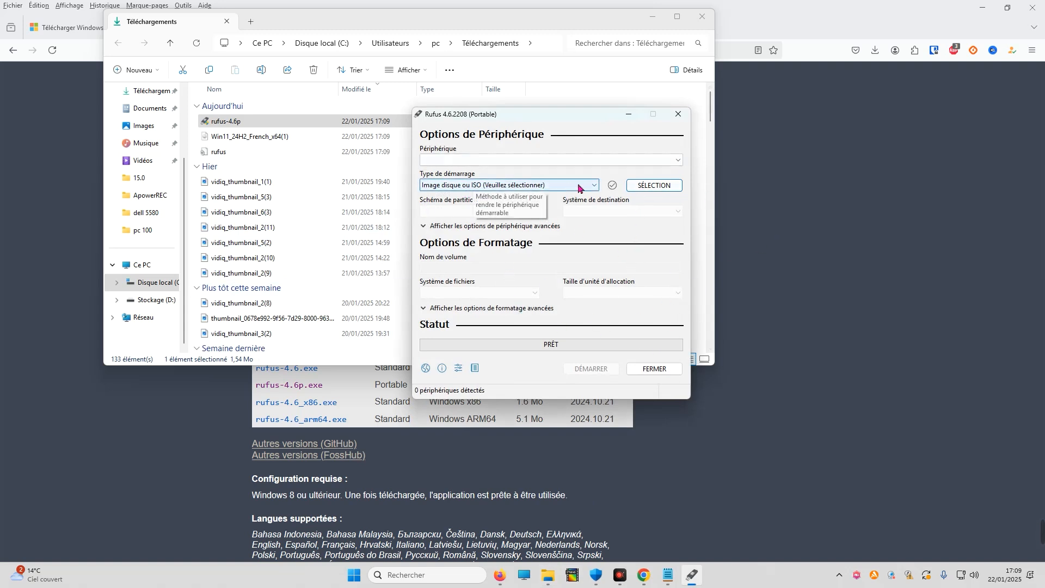
Load Win11_24H2_French_x64(1).iso from Téléchargements as the boot image in Rufus
{"action": "left_click", "coordinate": [651, 186]}
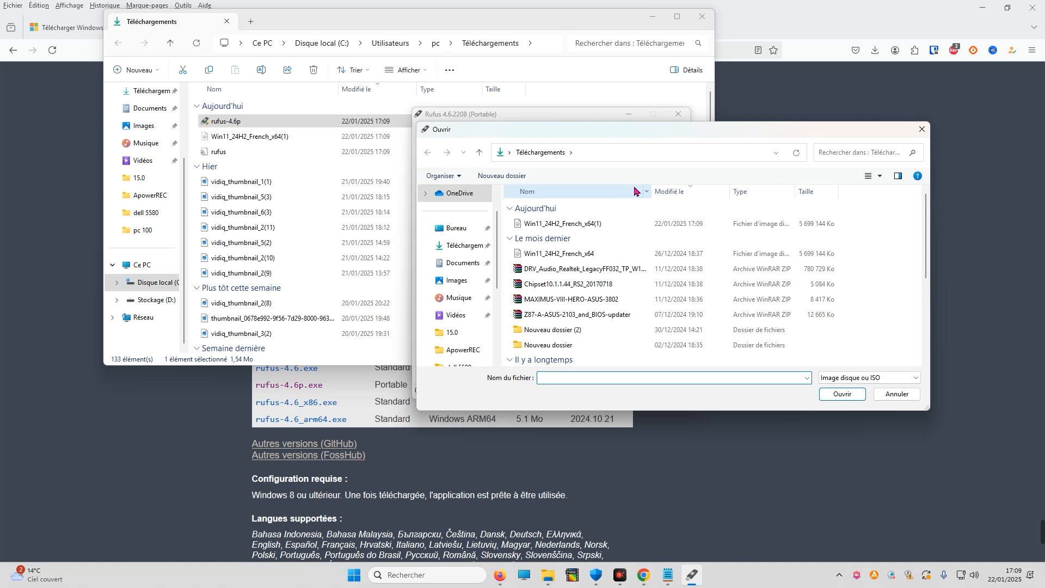
{"action": "double_click", "coordinate": [564, 224]}
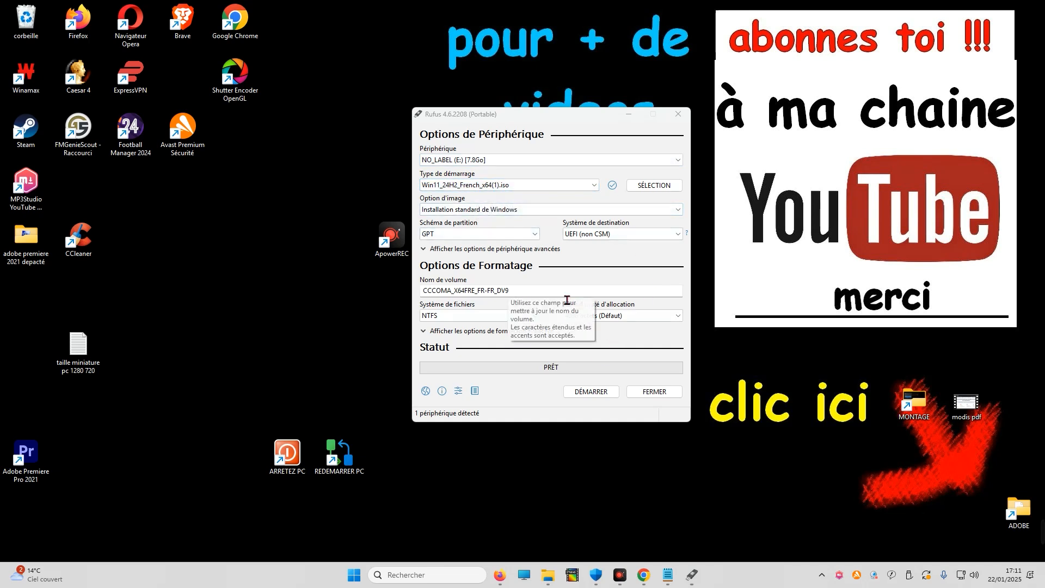
Choose GPT as the partition scheme, with UEFI (non CSM) as the target system
{"action": "left_click", "coordinate": [625, 254]}
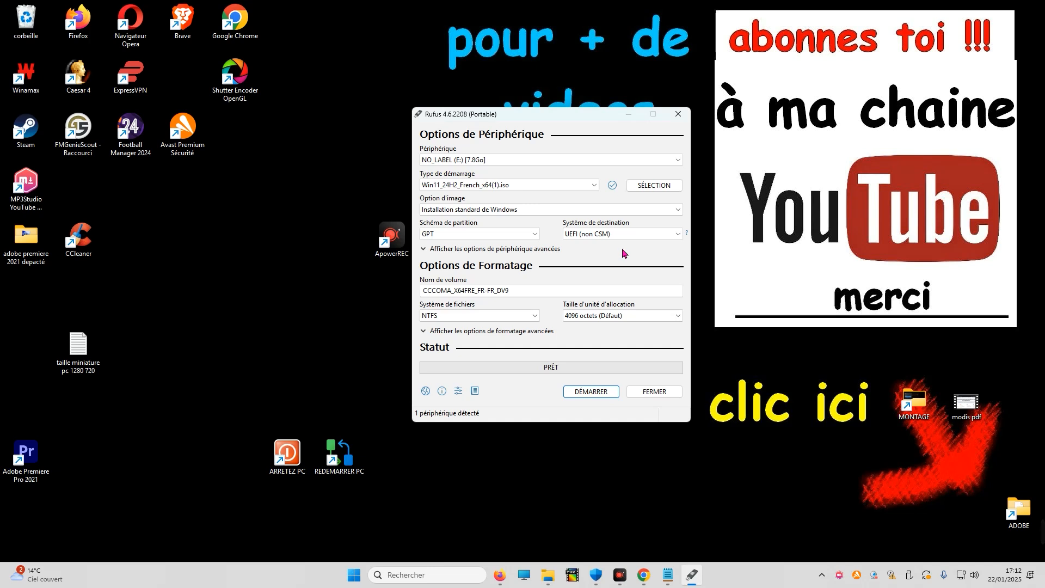
{"action": "left_click", "coordinate": [497, 238]}
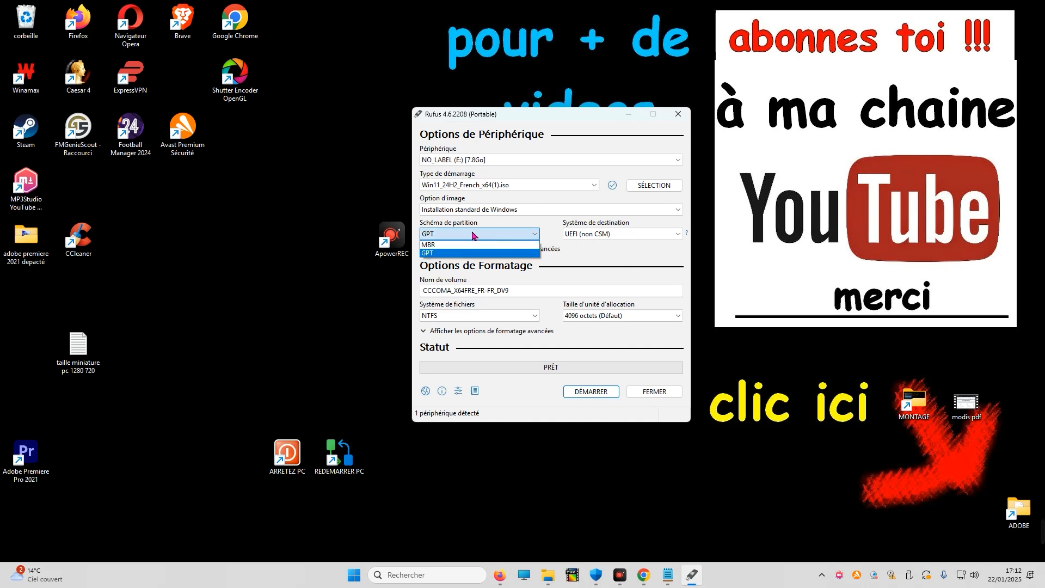
{"action": "left_click", "coordinate": [441, 253]}
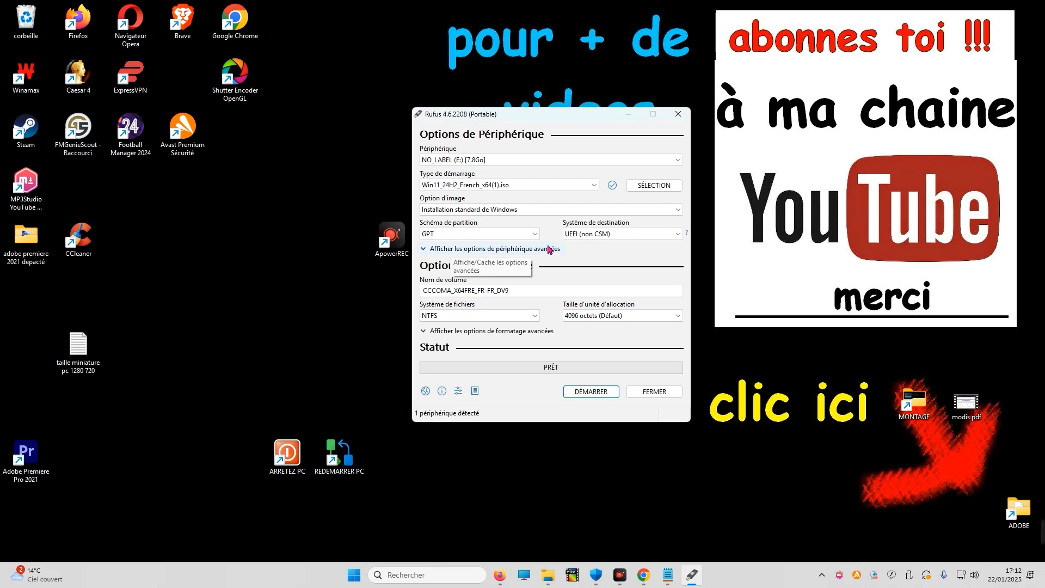
Try the MBR partition scheme and return to GPT
{"action": "left_click", "coordinate": [484, 234]}
{"action": "left_click", "coordinate": [460, 245]}
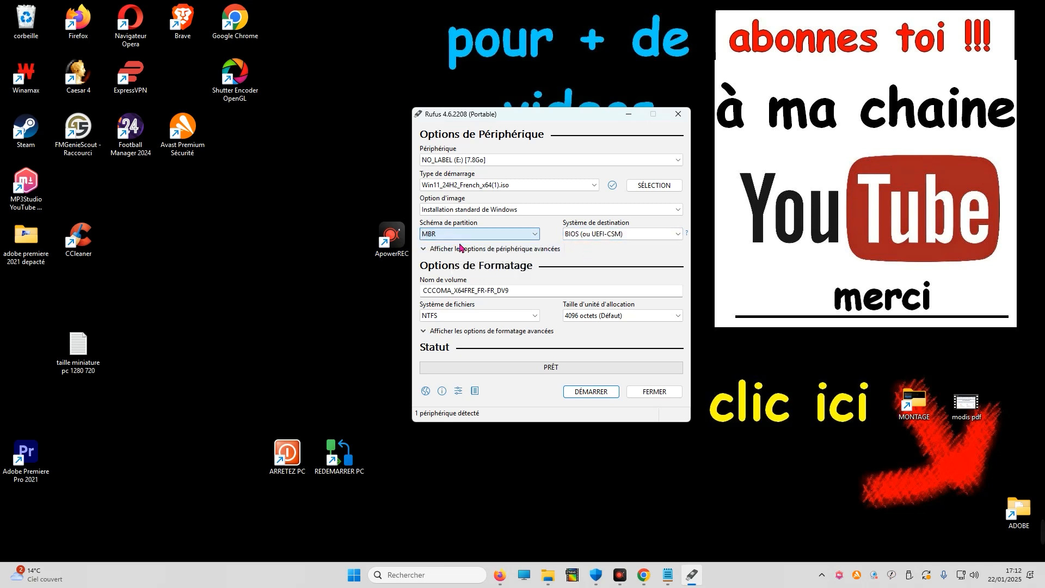
{"action": "left_click", "coordinate": [455, 234]}
{"action": "left_click", "coordinate": [444, 255]}
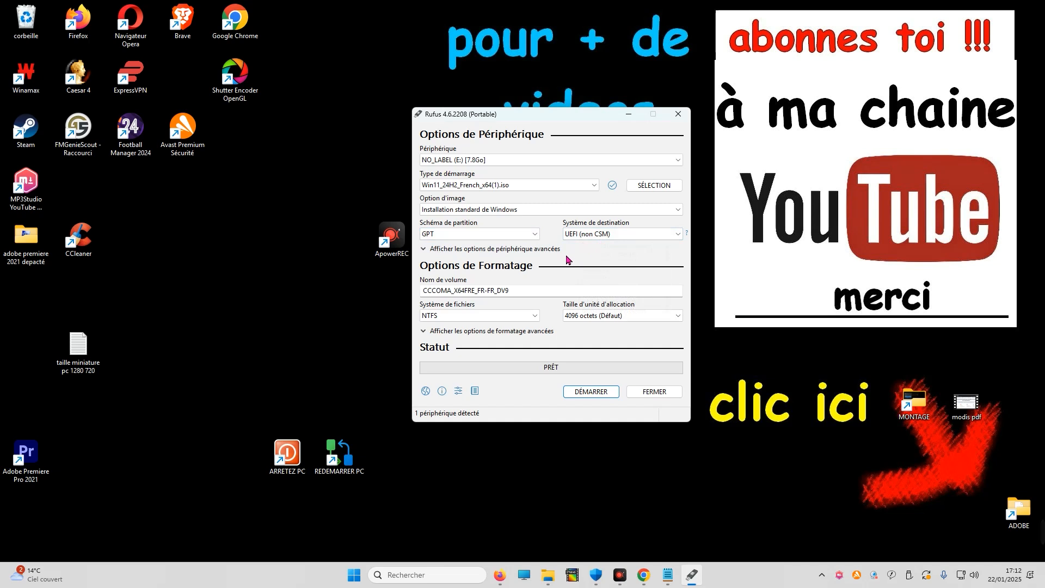
Start the USB creation and keep the options removing the 4 GB RAM, Secure Boot, TPM 2.0 and online Microsoft account requirements enabled
{"action": "left_click", "coordinate": [586, 396]}
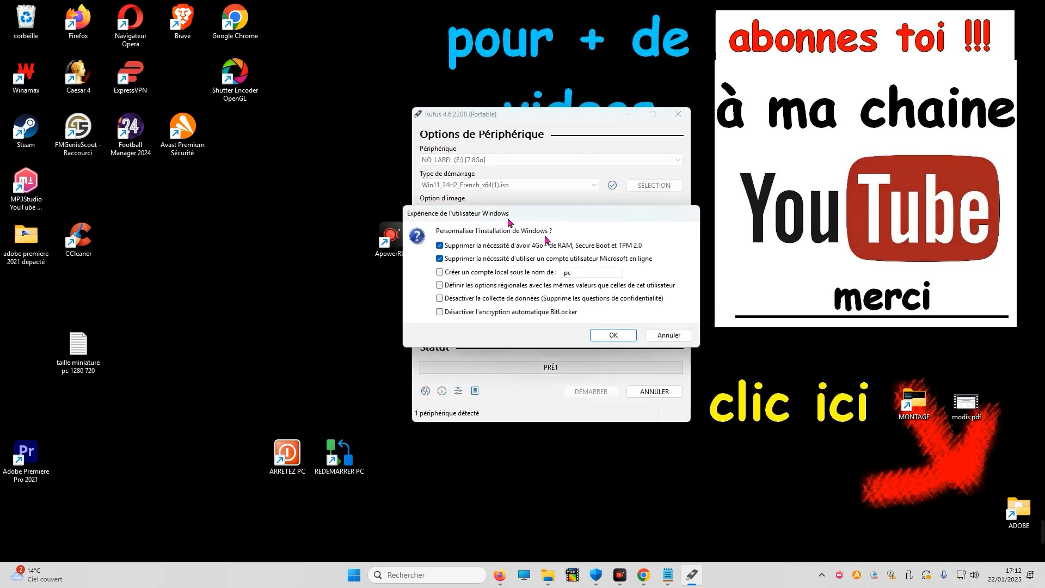
{"action": "left_click", "coordinate": [467, 250]}
{"action": "left_click", "coordinate": [467, 250]}
{"action": "left_click", "coordinate": [442, 250]}
{"action": "left_click", "coordinate": [442, 249]}
{"action": "left_click", "coordinate": [473, 264]}
{"action": "left_click", "coordinate": [473, 264]}
{"action": "left_click", "coordinate": [474, 264]}
{"action": "left_click", "coordinate": [473, 264]}
Enable creation of a local account named pc and begin writing the USB drive, accepting the erasure of NO_LABEL (E:)
{"action": "left_click", "coordinate": [457, 275]}
{"action": "left_click", "coordinate": [499, 272]}
{"action": "left_click", "coordinate": [514, 276]}
{"action": "key", "text": "Tab"}
{"action": "left_click", "coordinate": [513, 277]}
{"action": "left_click", "coordinate": [475, 272]}
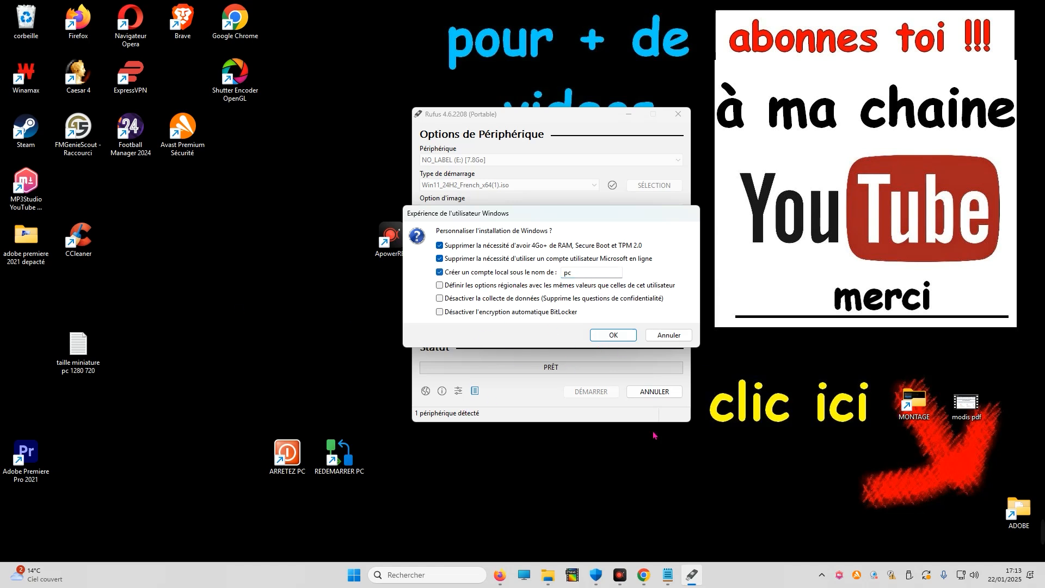
{"action": "left_click", "coordinate": [613, 336]}
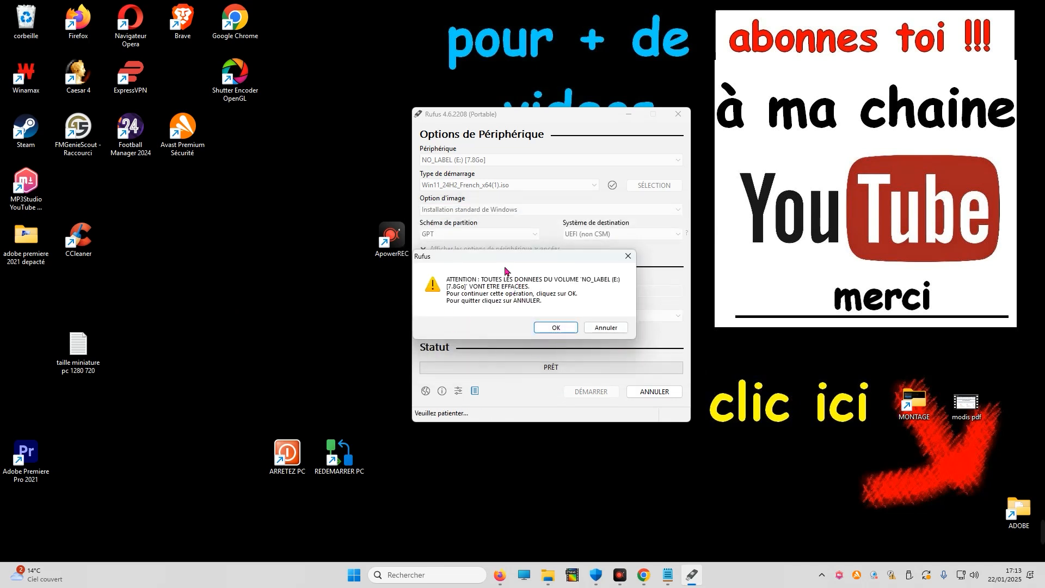
{"action": "left_click", "coordinate": [557, 328]}
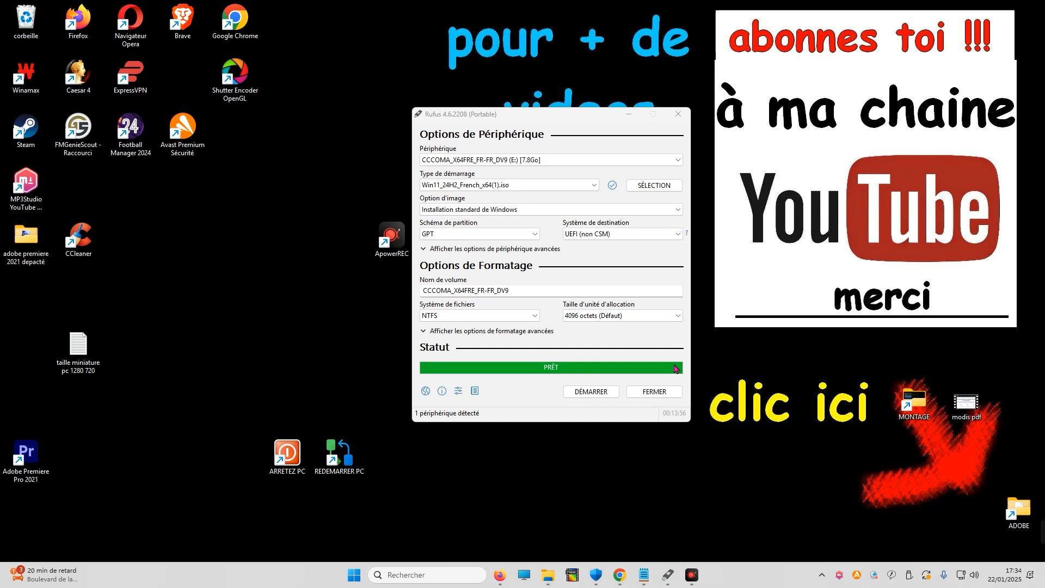
Switch to File Explorer in a maximized window and open the properties of Ce PC
{"action": "left_click", "coordinate": [528, 576]}
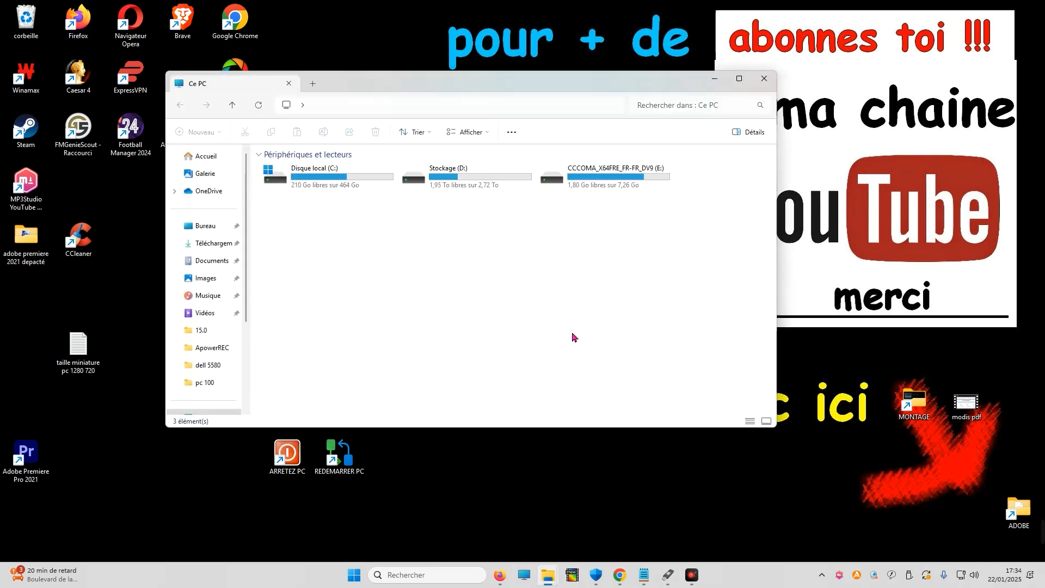
{"action": "left_click", "coordinate": [739, 78]}
{"action": "left_click", "coordinate": [43, 349]}
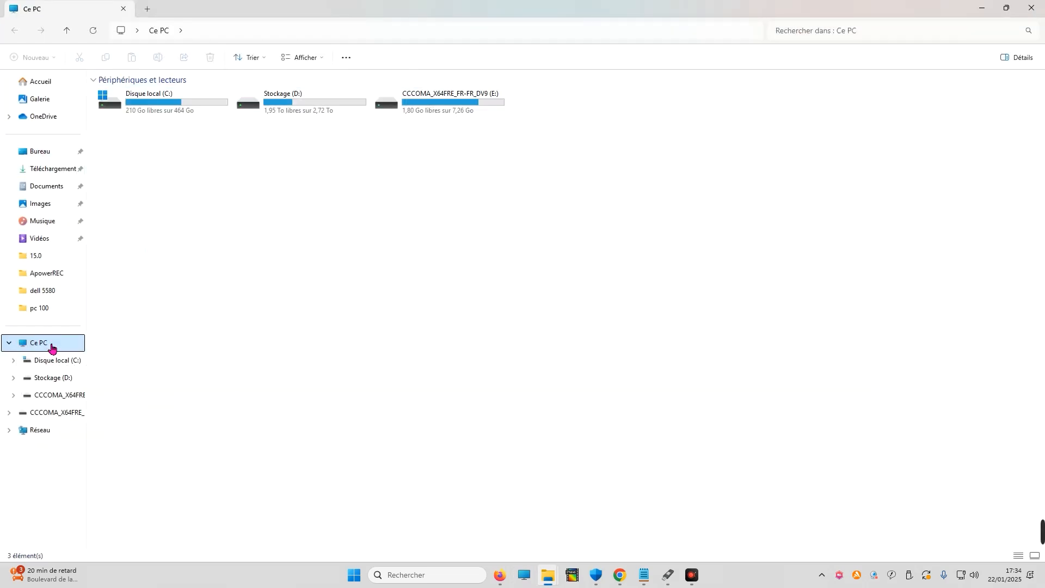
{"action": "right_click", "coordinate": [47, 346]}
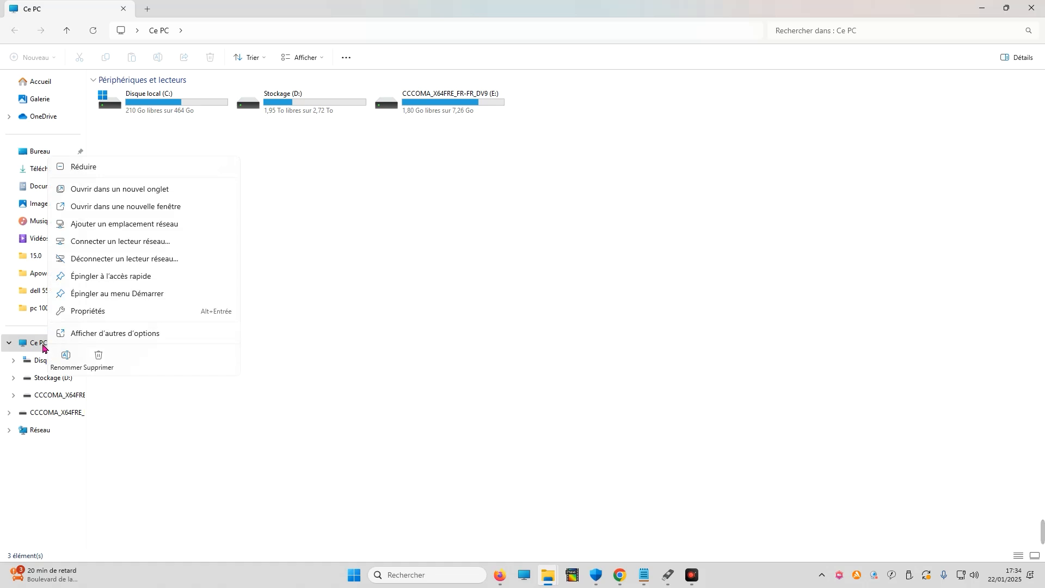
{"action": "left_click", "coordinate": [82, 309]}
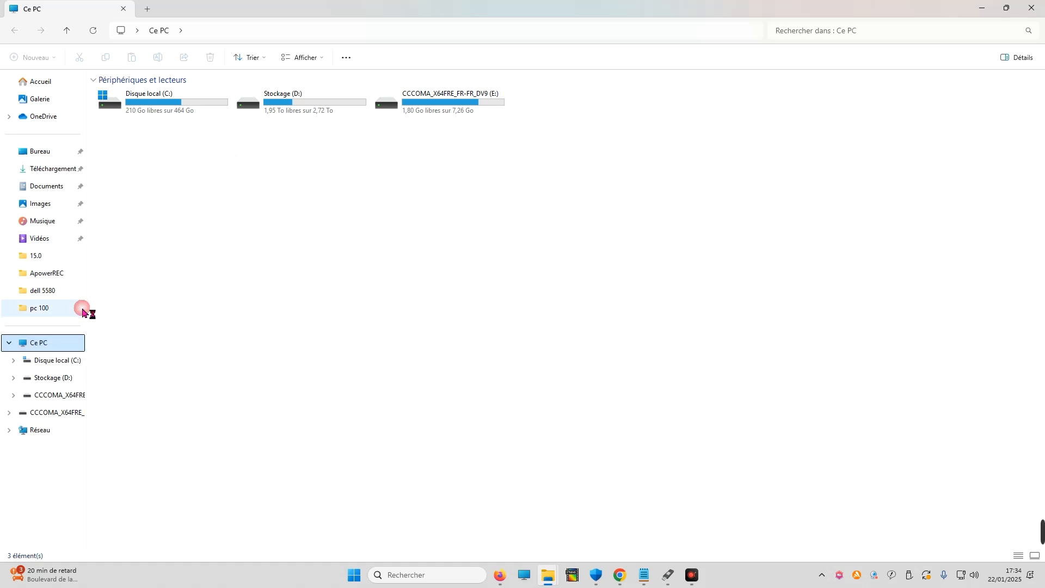